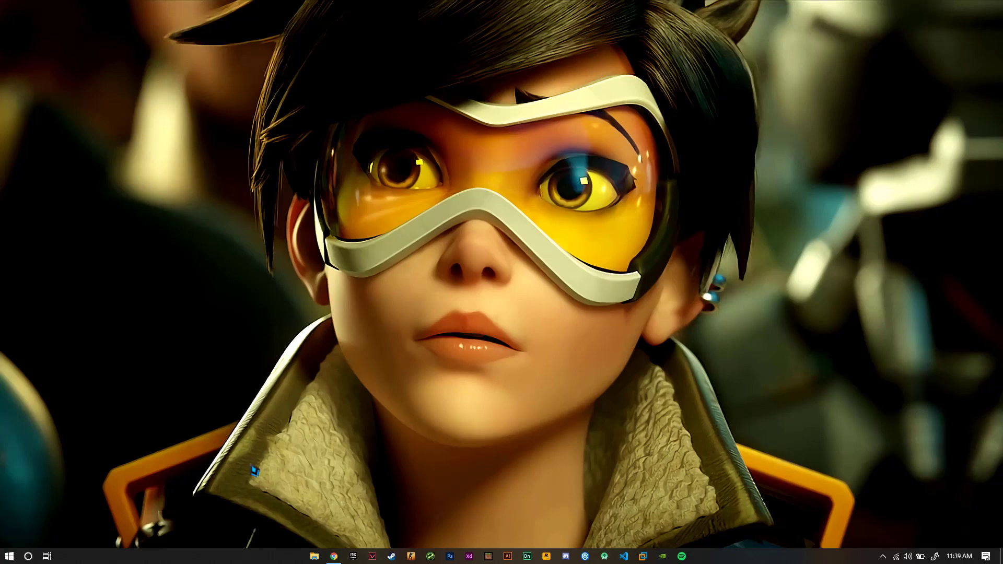
- Switch to Chrome and inspect the connection security details of the youtube.creatorghost.com blog
{"action": "left_click", "coordinate": [334, 557]}
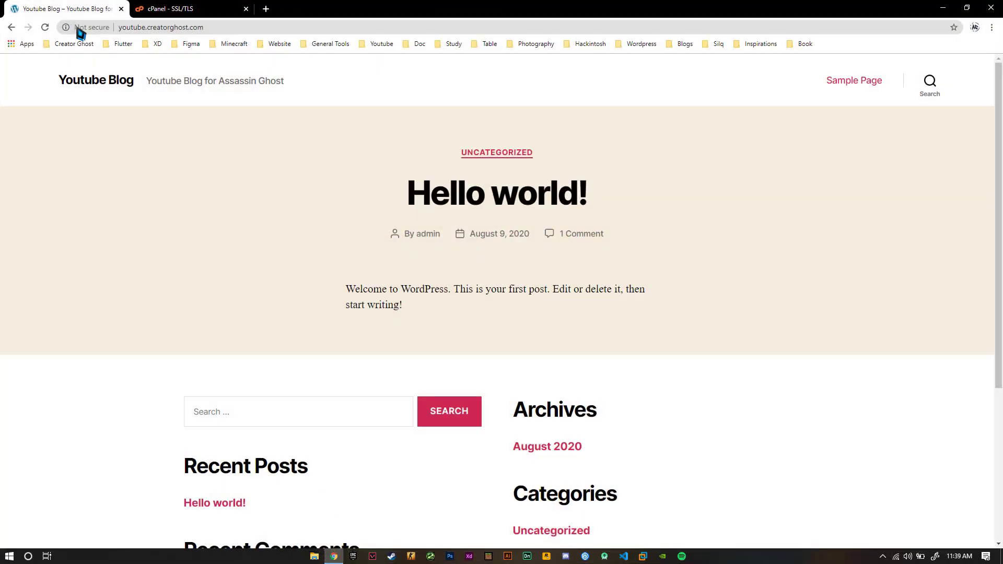
{"action": "left_click", "coordinate": [82, 29]}
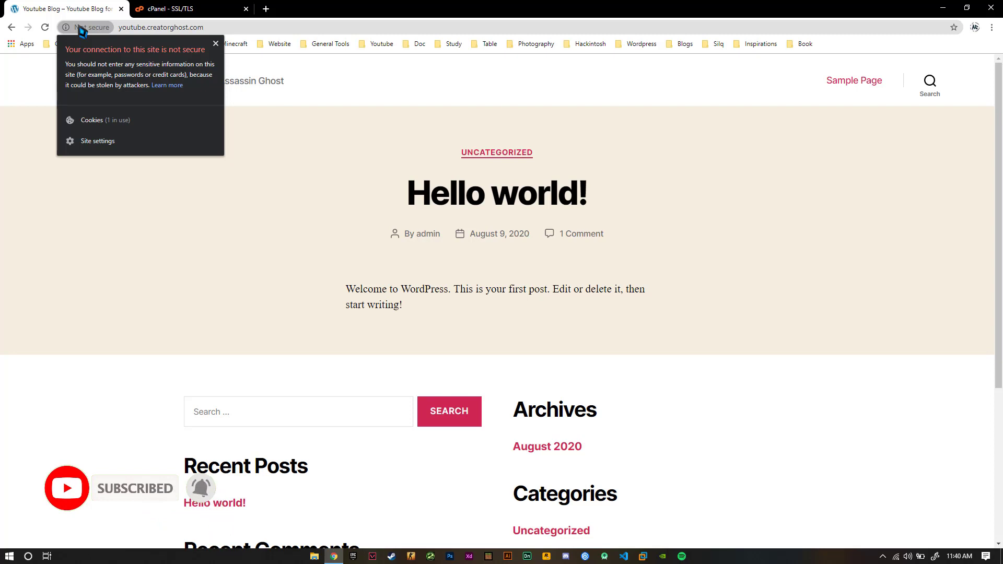
{"action": "left_click", "coordinate": [27, 176]}
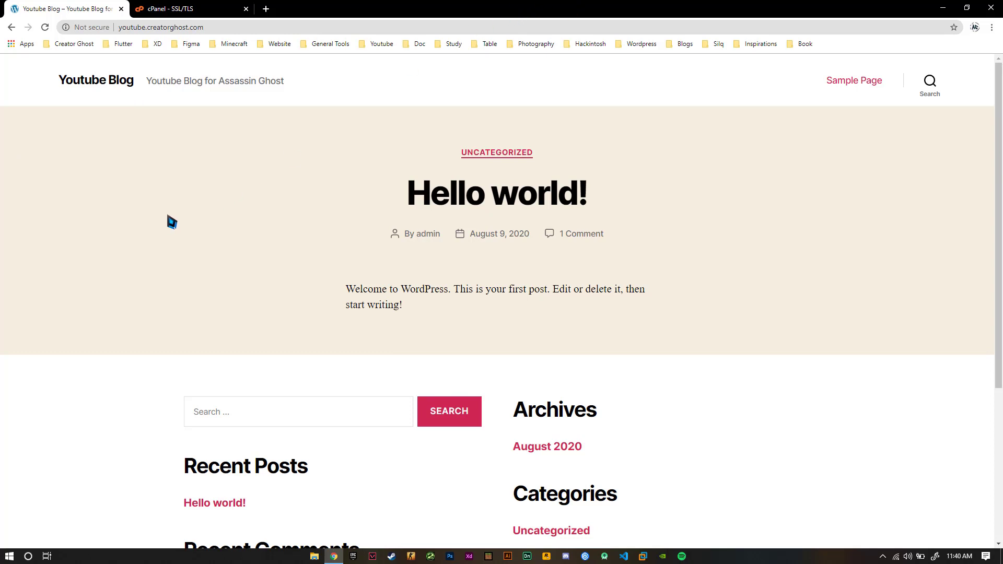
{"action": "left_click", "coordinate": [98, 28]}
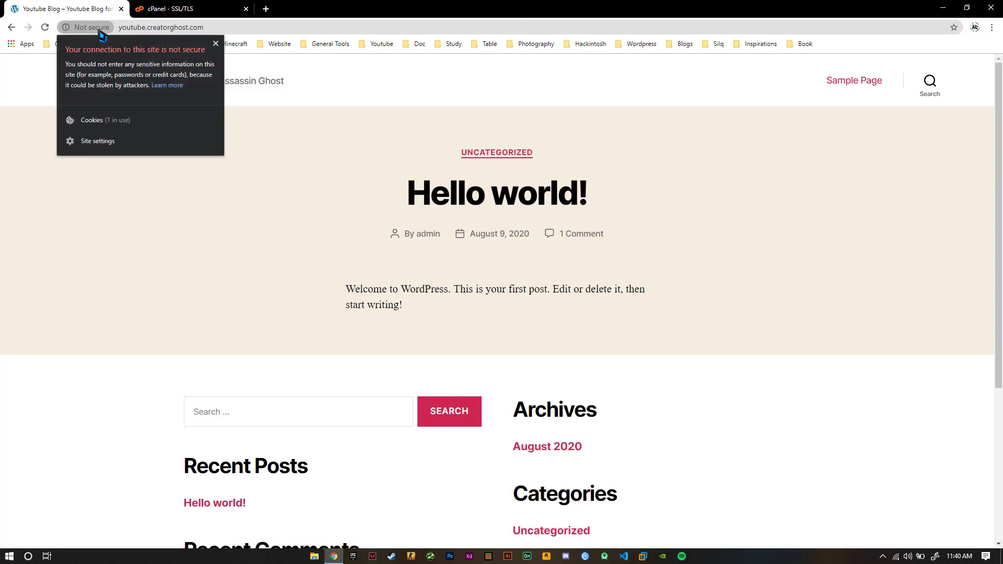
{"action": "left_click", "coordinate": [99, 31]}
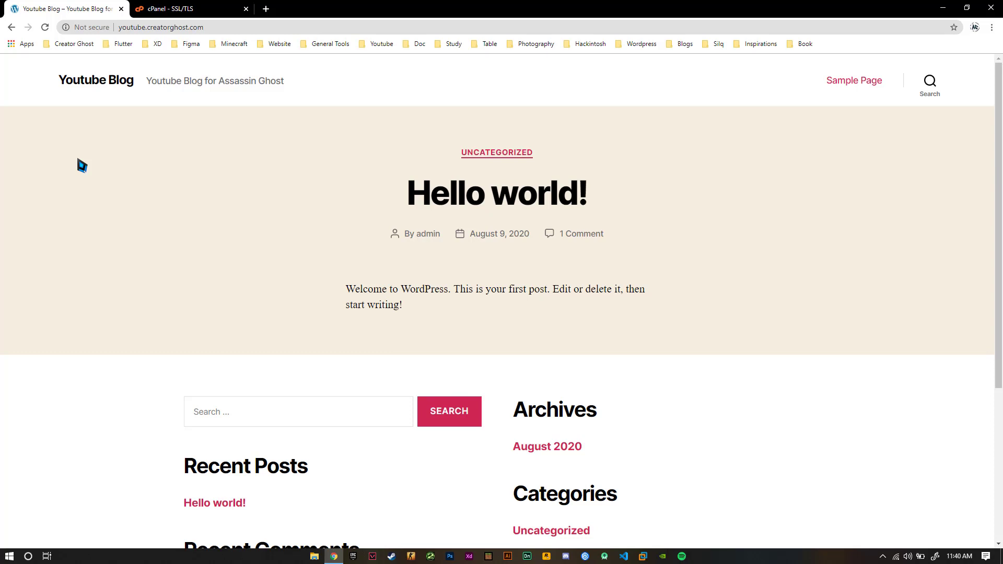
{"action": "left_click", "coordinate": [93, 27]}
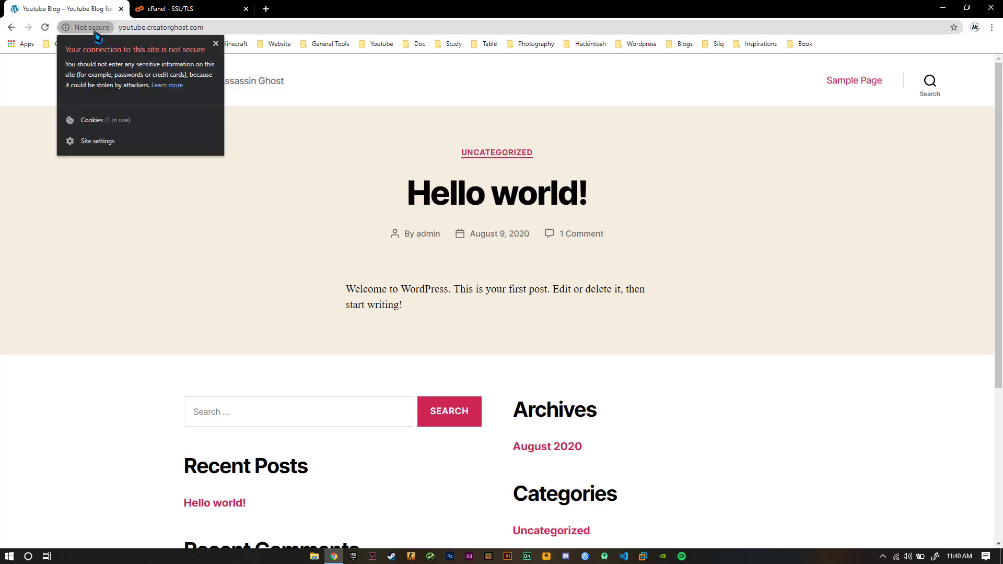
{"action": "left_click", "coordinate": [95, 32]}
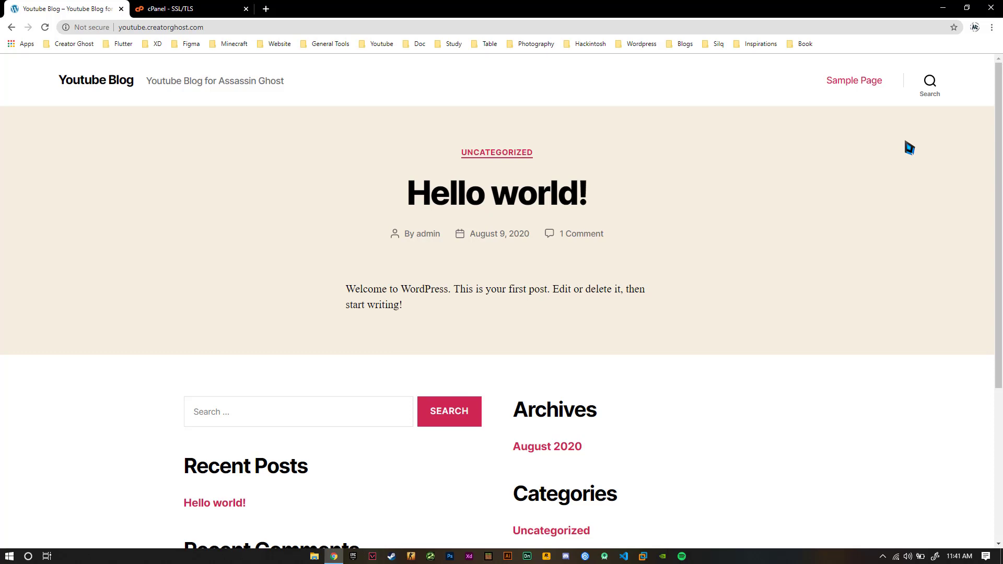
- Look up youtube.creatorghost.com in cPanel's list of installed SSL certificates, and close the cPanel page
{"action": "left_click", "coordinate": [193, 8]}
{"action": "scroll", "coordinate": [161, 361], "scroll_direction": "down", "scroll_amount": 1}
{"action": "scroll", "coordinate": [161, 360], "scroll_direction": "down", "scroll_amount": 1}
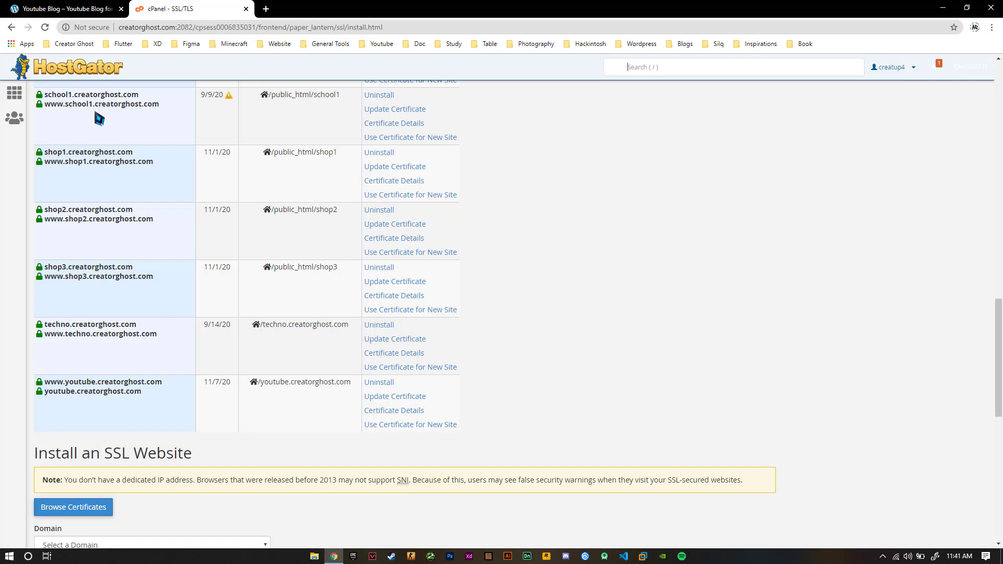
{"action": "left_click", "coordinate": [99, 9]}
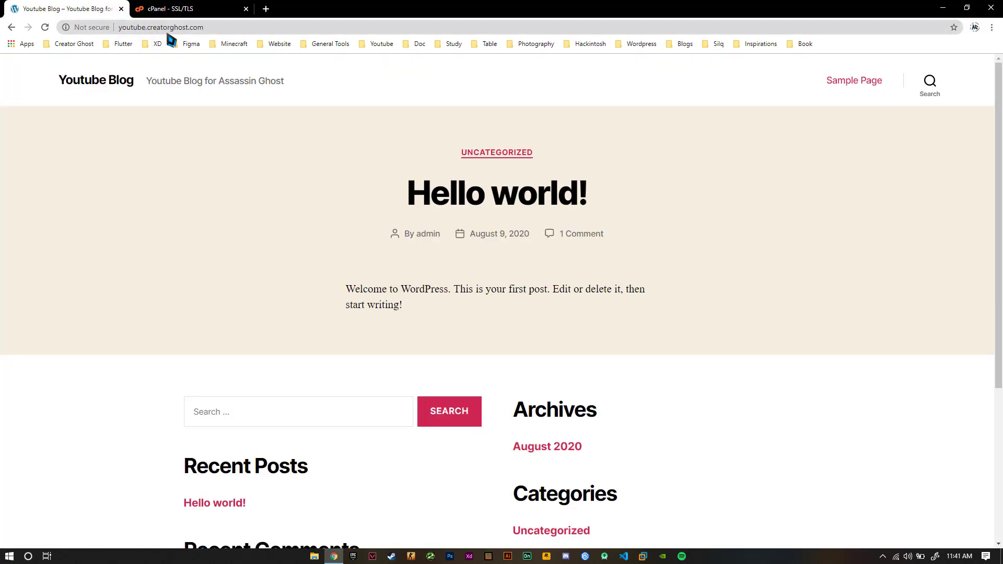
{"action": "left_click", "coordinate": [191, 9]}
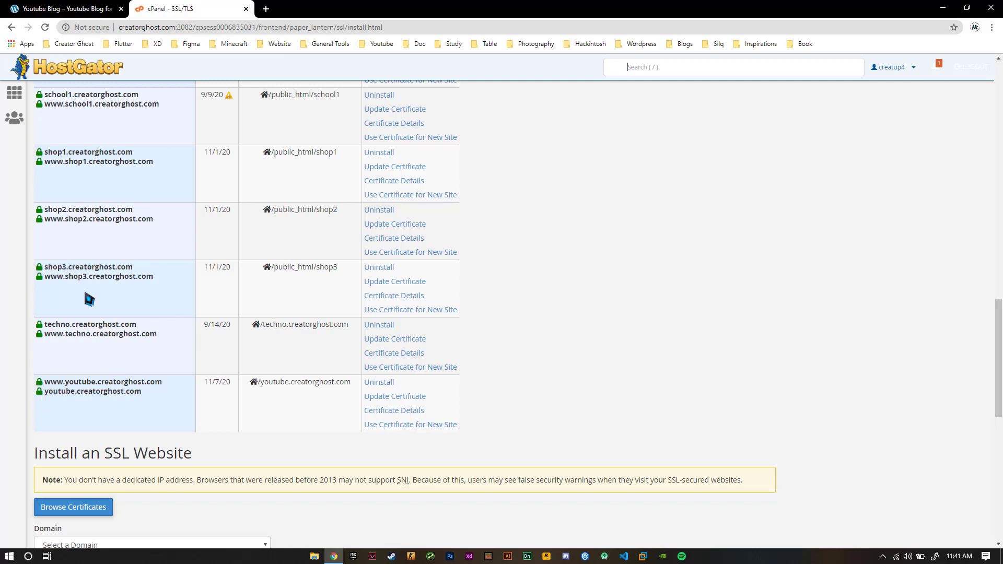
{"action": "middle_click", "coordinate": [184, 9]}
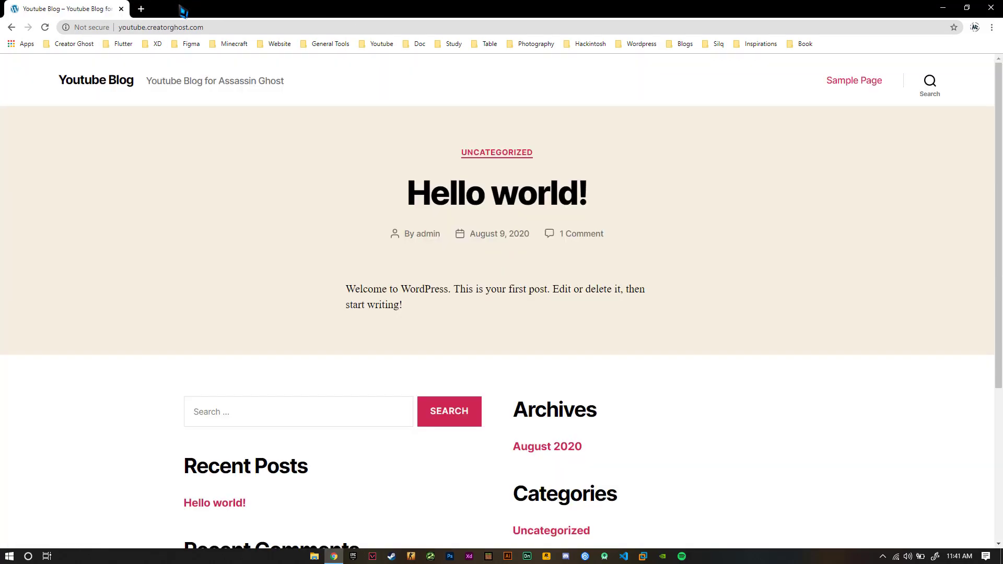
- Open the blog's WordPress admin dashboard at youtube.creatorghost.com/wp-admin/
{"action": "left_click", "coordinate": [95, 29]}
{"action": "left_click", "coordinate": [97, 31]}
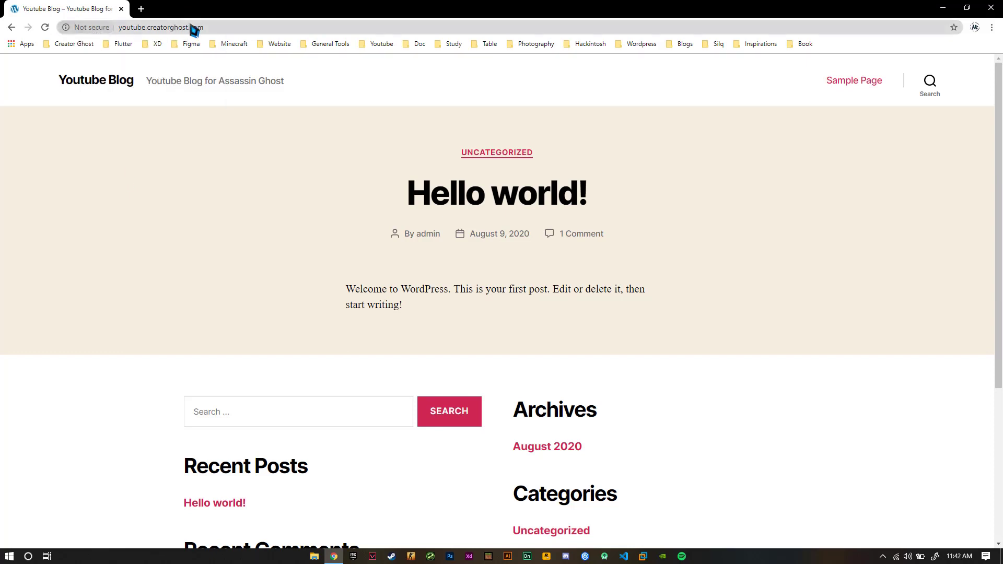
{"action": "left_click", "coordinate": [217, 30]}
{"action": "left_click", "coordinate": [210, 31]}
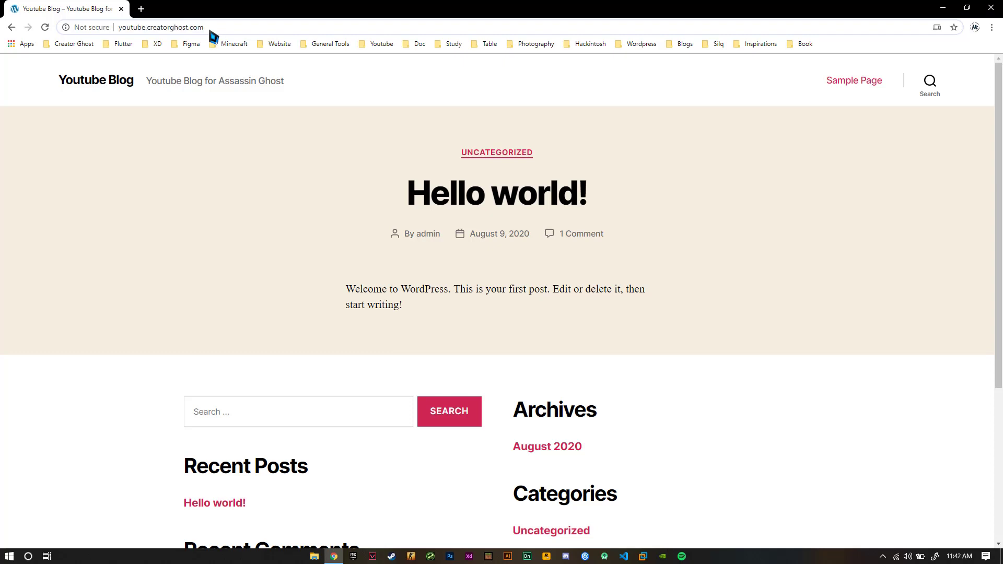
{"action": "type", "text": "/wp"}
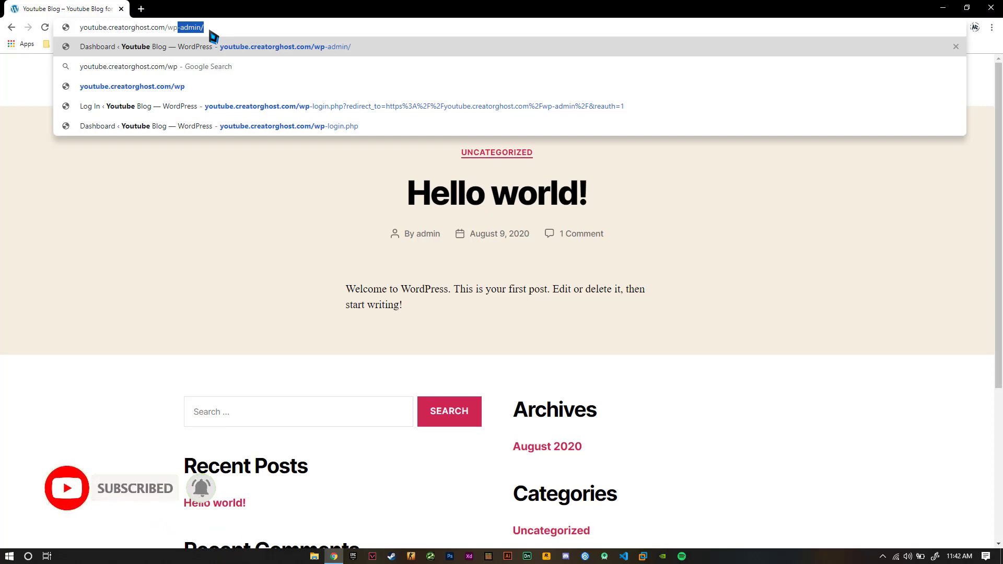
{"action": "key", "text": "Return"}
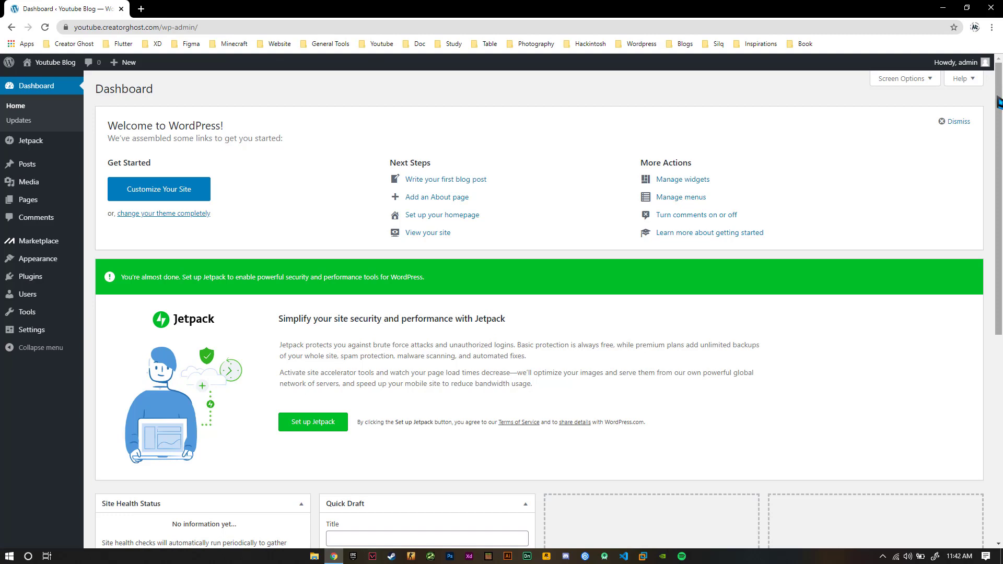
{"action": "mouse_move", "coordinate": [974, 70]}
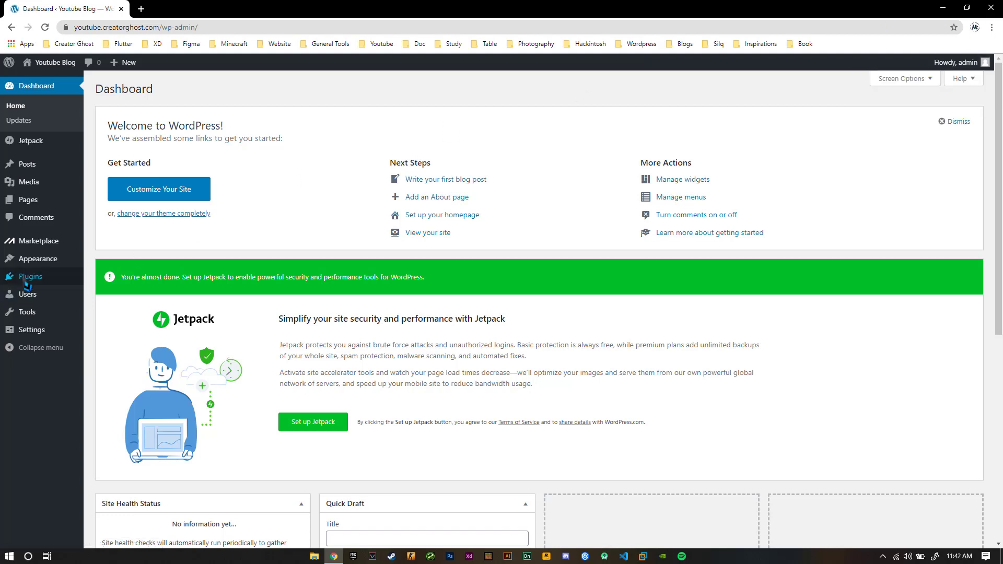
- Search the new plugins for "ssl" and install Really Simple SSL
{"action": "mouse_move", "coordinate": [104, 280]}
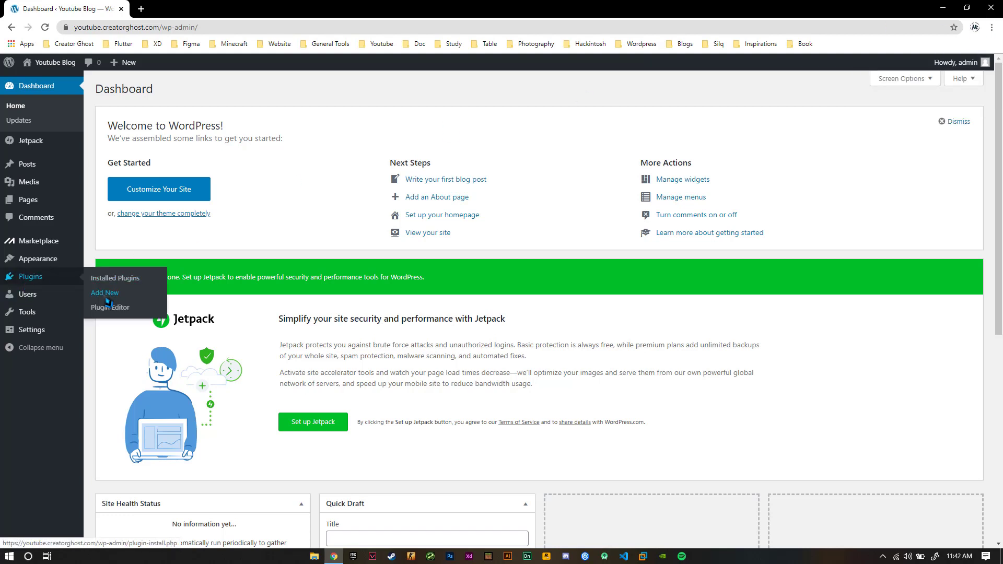
{"action": "left_click", "coordinate": [107, 296]}
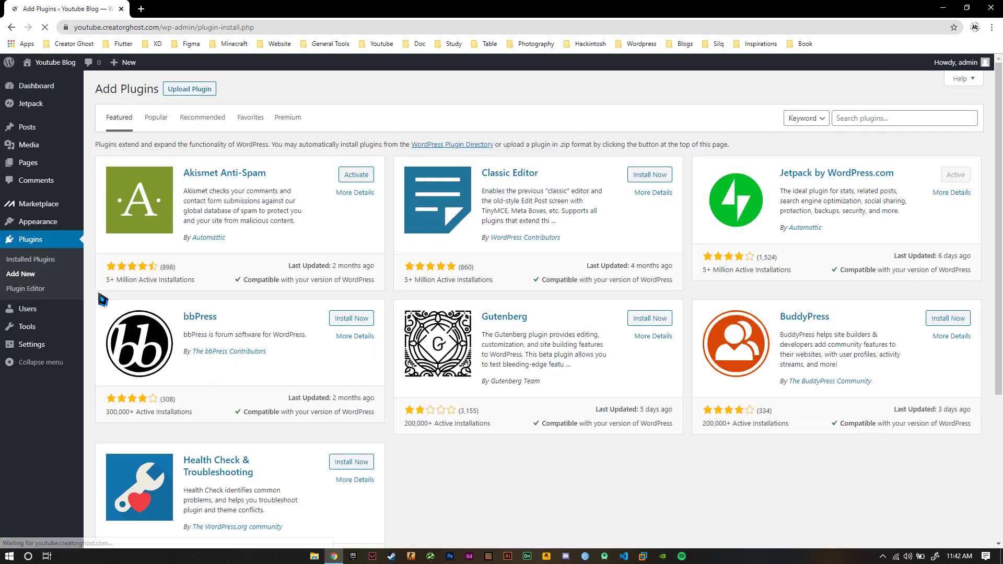
{"action": "left_click", "coordinate": [854, 123]}
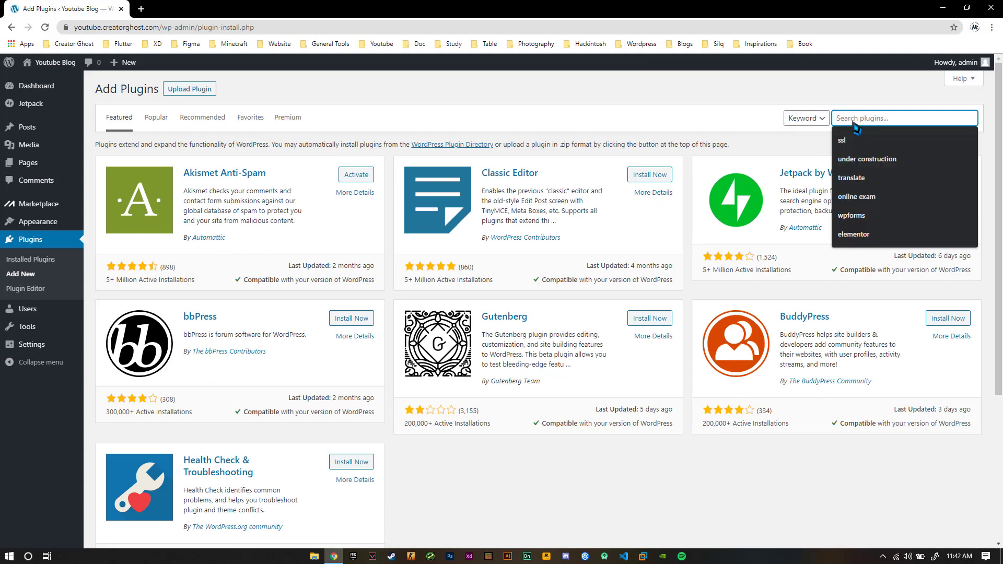
{"action": "type", "text": "ssl"}
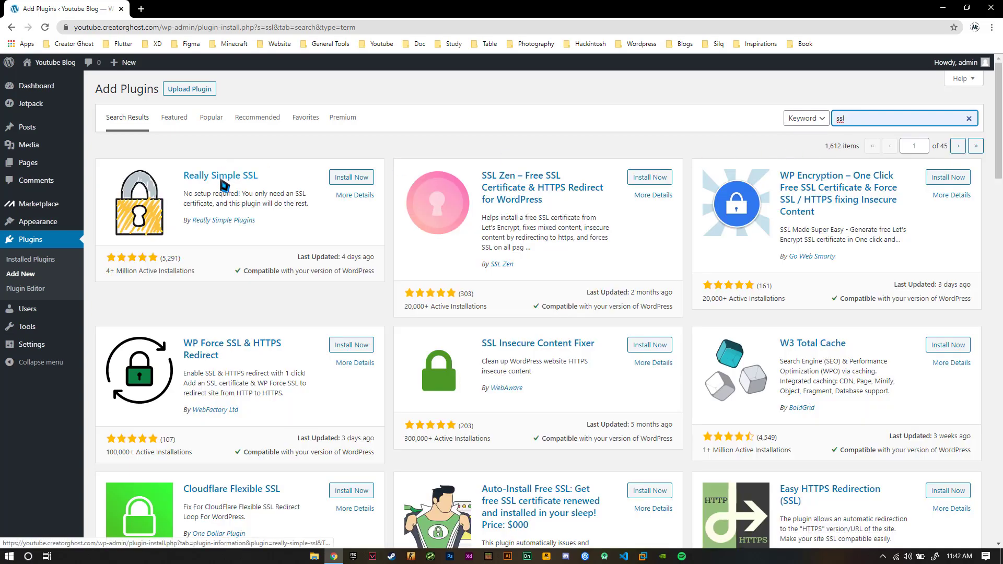
{"action": "left_click", "coordinate": [351, 179]}
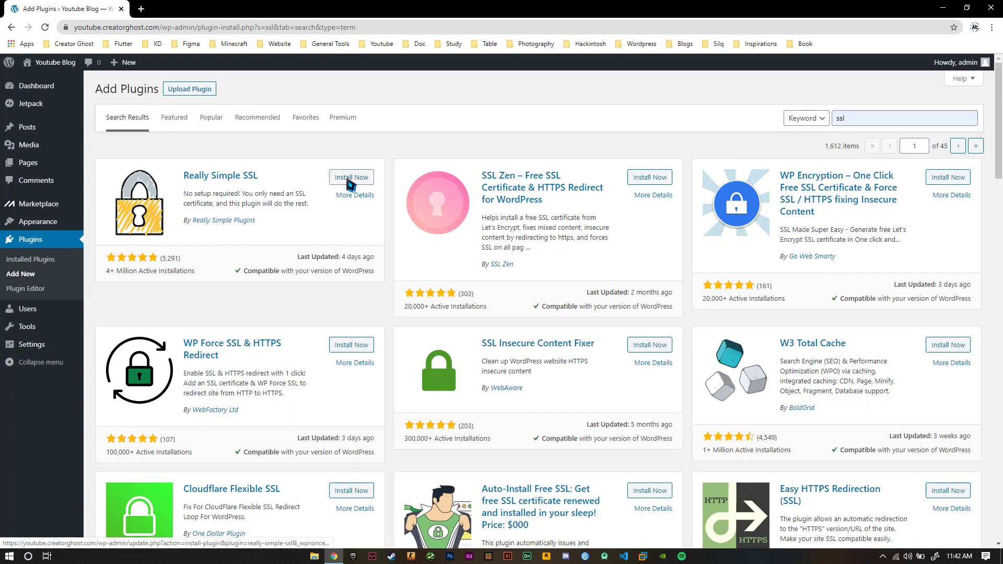
{"action": "left_click", "coordinate": [350, 178]}
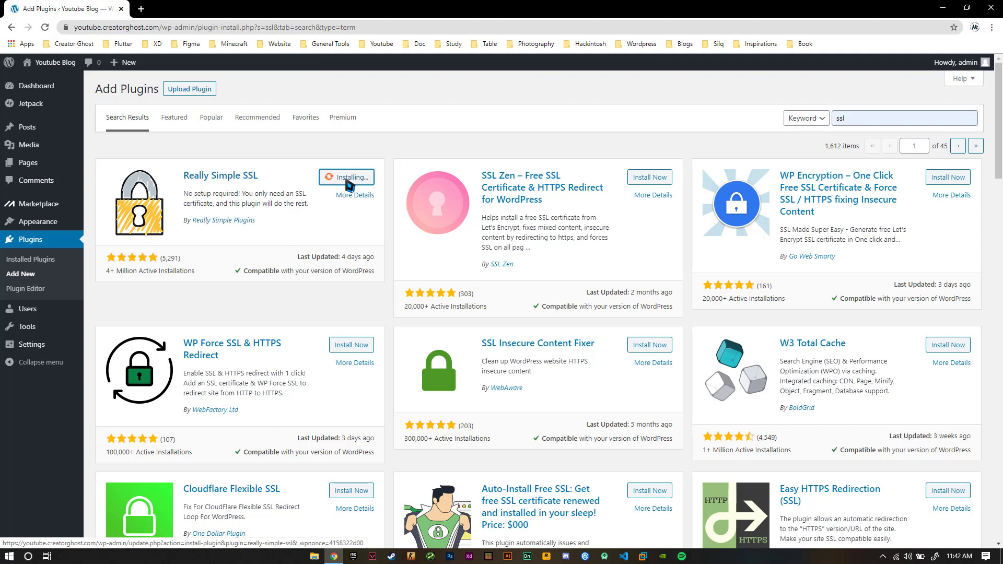
{"action": "left_click", "coordinate": [67, 29]}
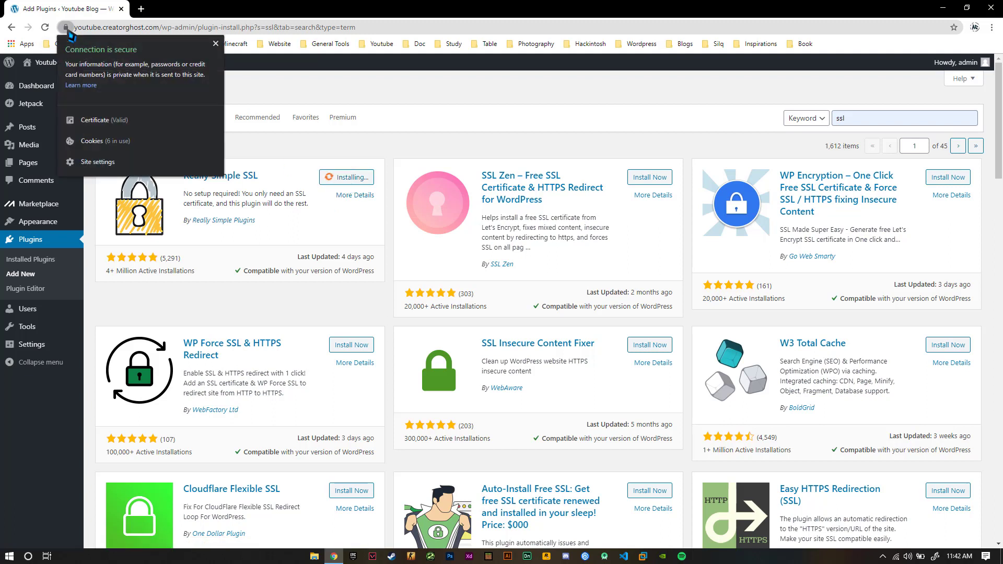
{"action": "left_click", "coordinate": [66, 29]}
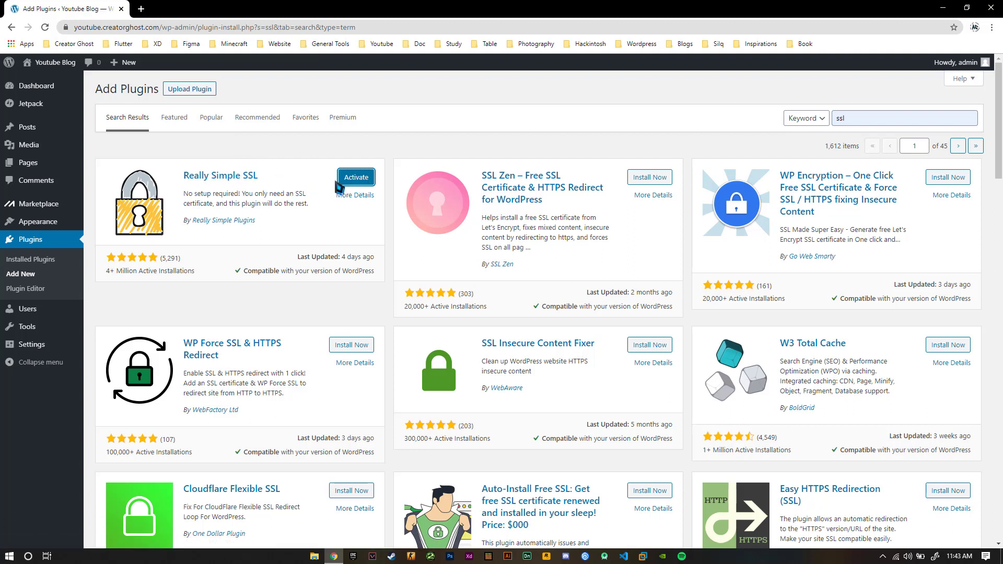
- Activate the Really Simple SSL plugin and go ahead with activating SSL for the site
{"action": "left_click", "coordinate": [361, 183]}
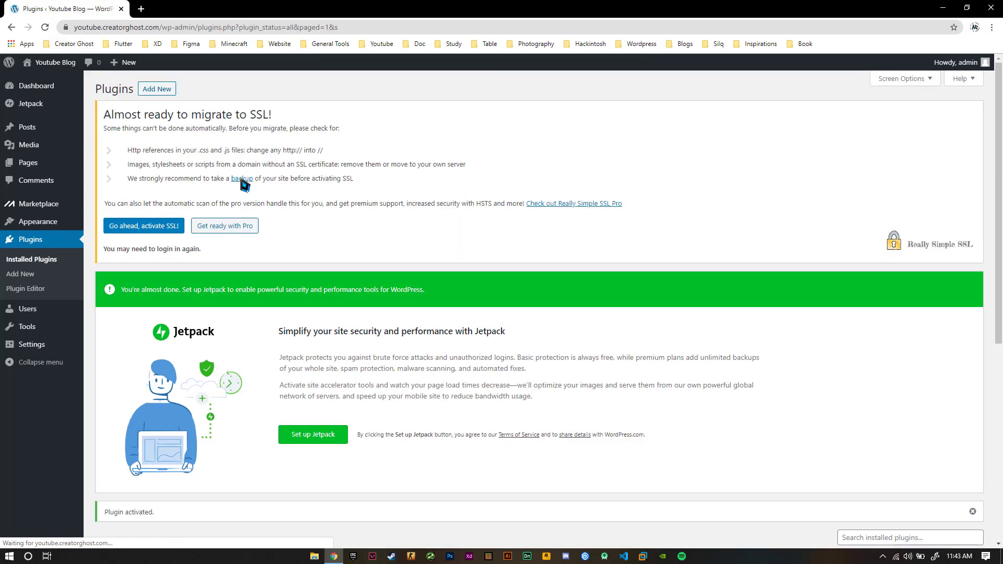
{"action": "left_click", "coordinate": [152, 233]}
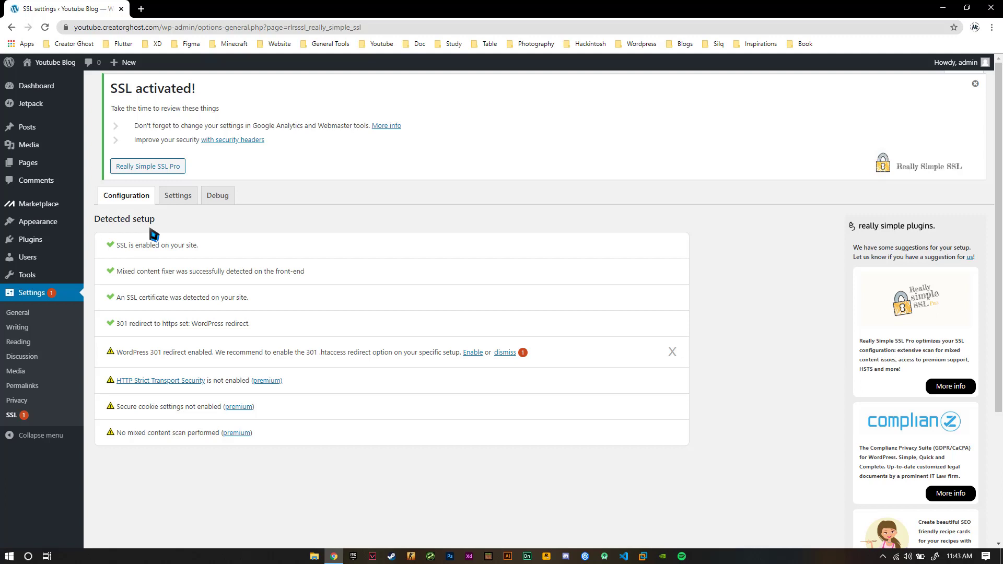
- Open youtube.creatorghost.com in a new browser tab and check its connection security details and page content
{"action": "left_click", "coordinate": [140, 9]}
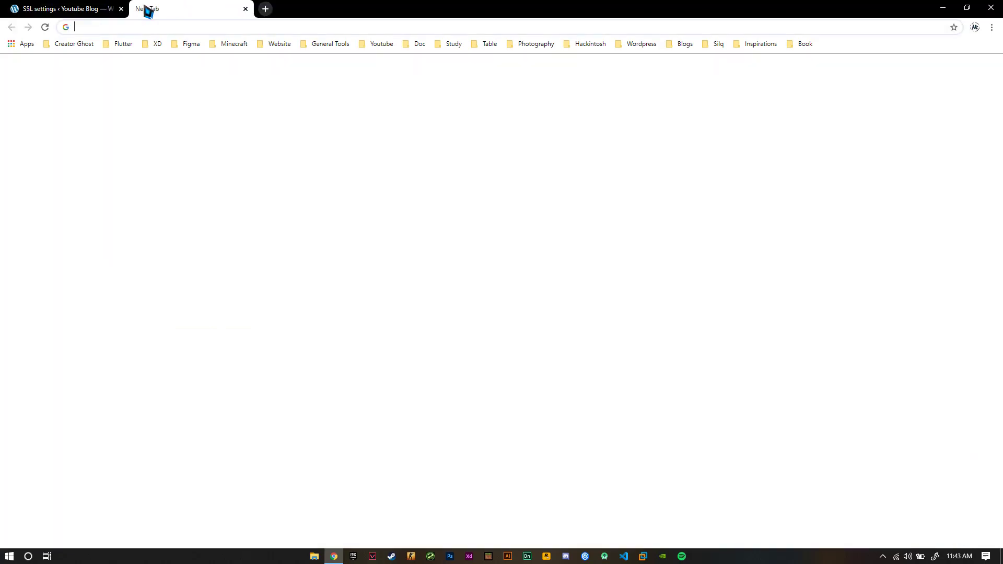
{"action": "type", "text": "youtu"}
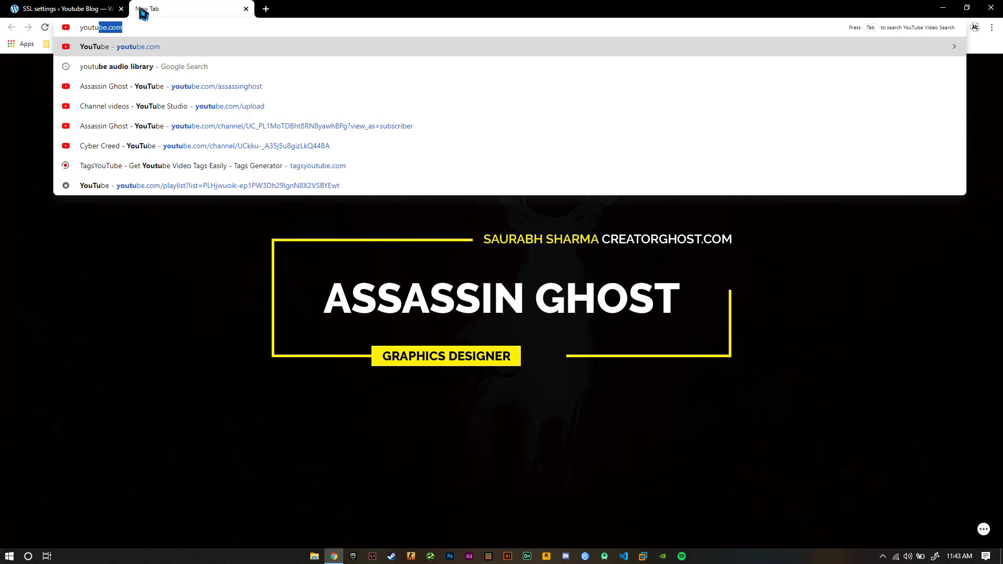
{"action": "type", "text": "be.creatorghost.c"}
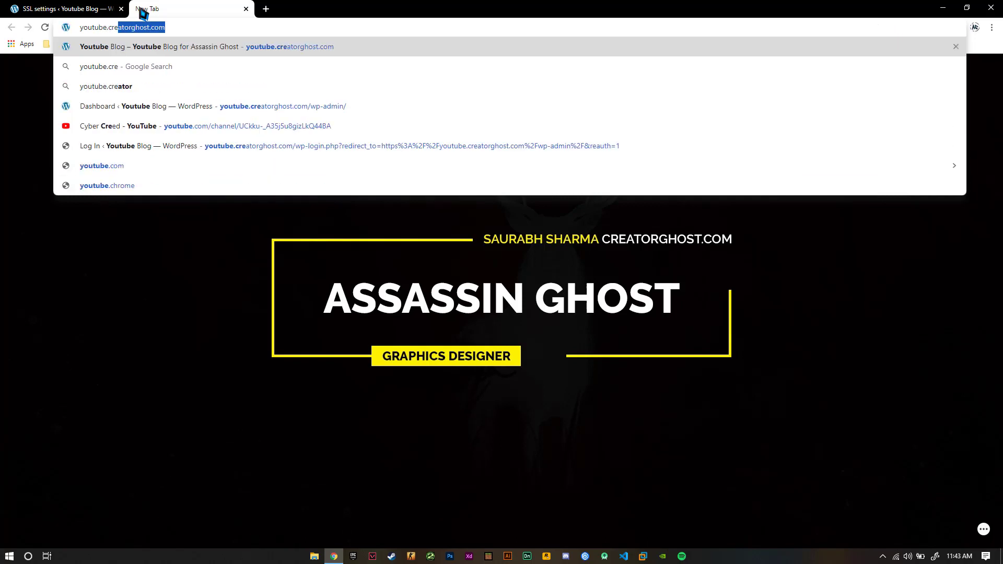
{"action": "key", "text": "Return"}
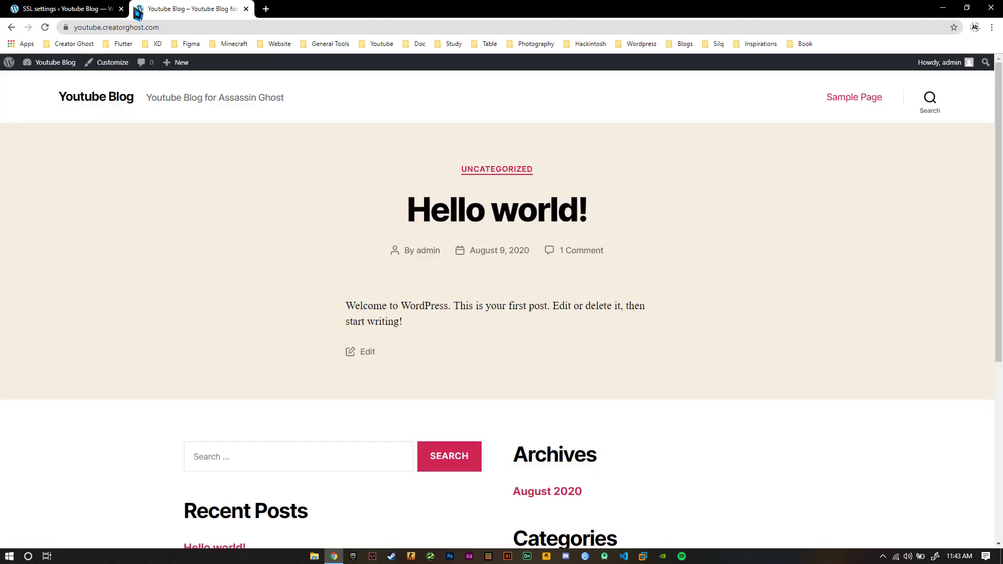
{"action": "left_click", "coordinate": [66, 28]}
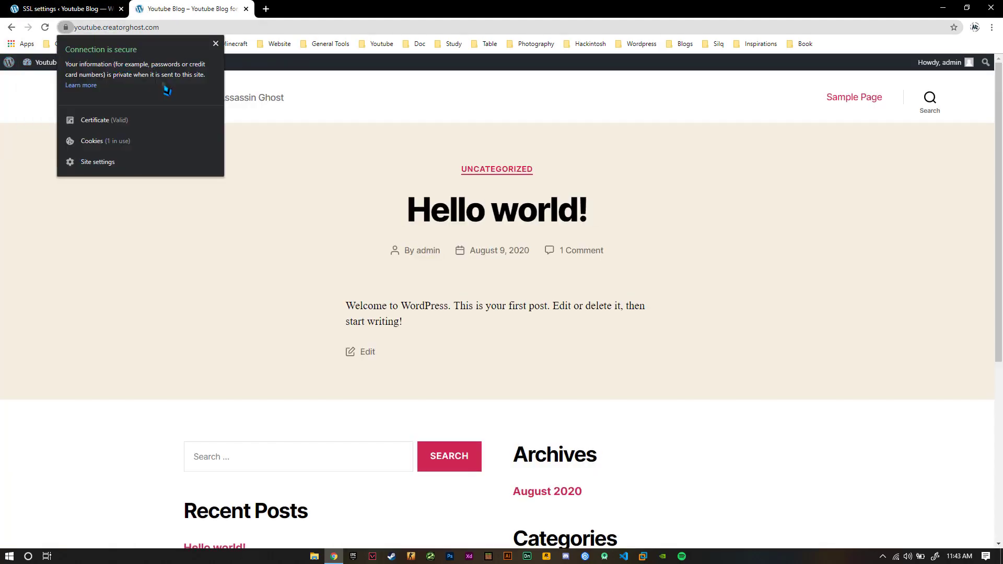
{"action": "key", "text": "Escape"}
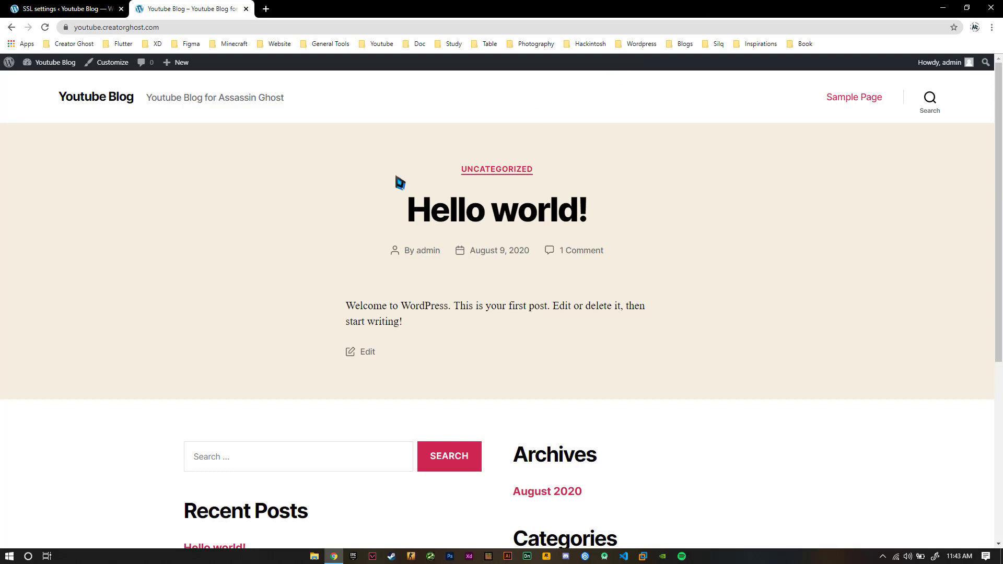
{"action": "scroll", "coordinate": [258, 213], "scroll_direction": "down", "scroll_amount": 6}
{"action": "scroll", "coordinate": [134, 376], "scroll_direction": "up", "scroll_amount": 4}
{"action": "scroll", "coordinate": [135, 376], "scroll_direction": "up", "scroll_amount": 2}
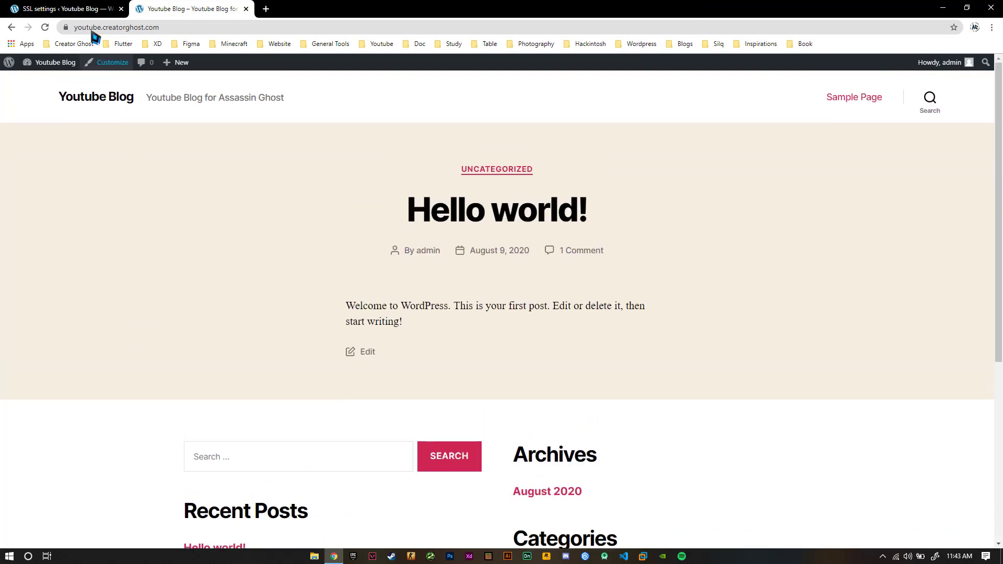
- Review the detected setup in the plugin's SSL settings, and reload the blog's front page to recheck its connection
{"action": "left_click", "coordinate": [82, 10]}
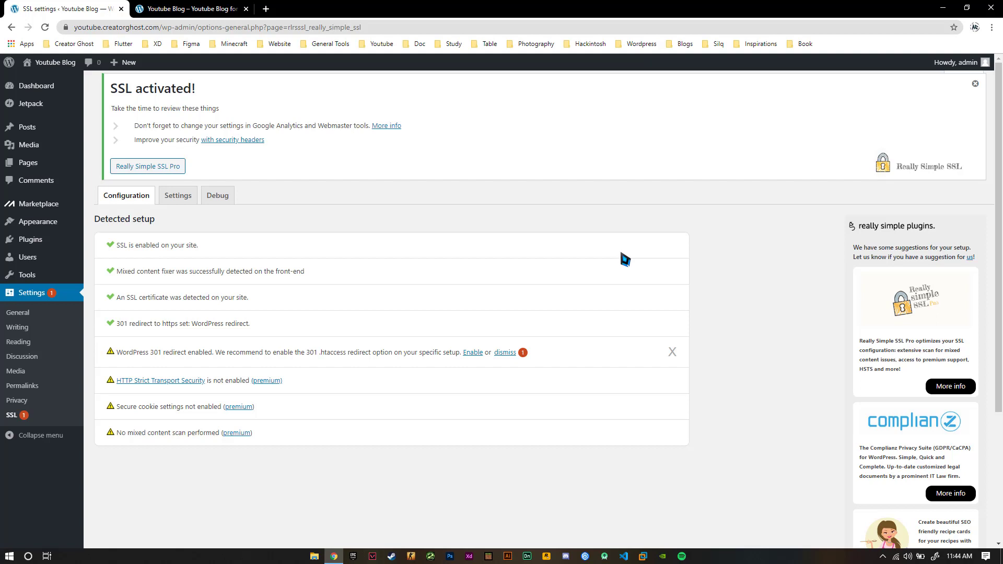
{"action": "left_click", "coordinate": [190, 9]}
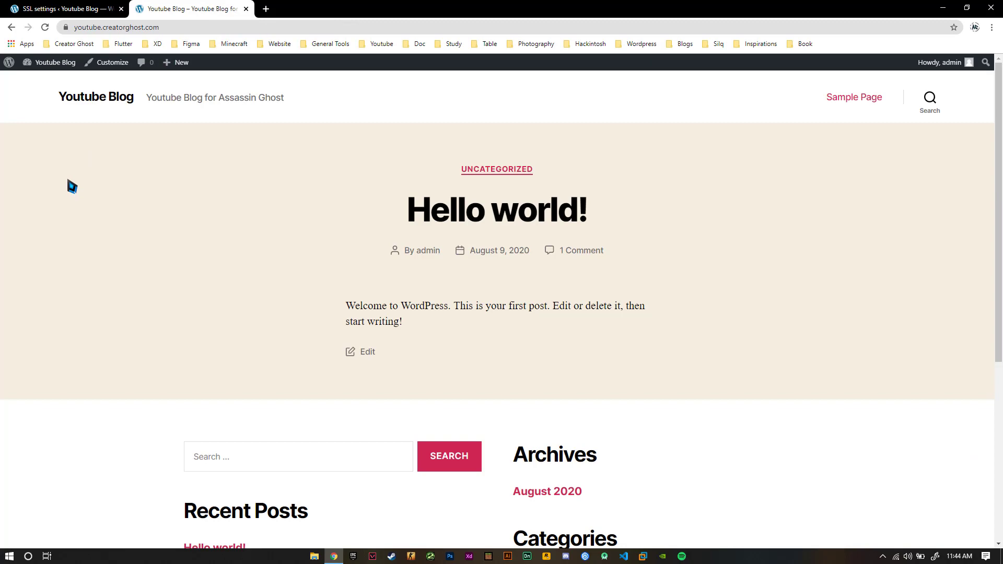
{"action": "scroll", "coordinate": [72, 187], "scroll_direction": "down", "scroll_amount": 6}
{"action": "scroll", "coordinate": [54, 232], "scroll_direction": "up", "scroll_amount": 6}
{"action": "left_click", "coordinate": [66, 28]}
{"action": "key", "text": "F5"}
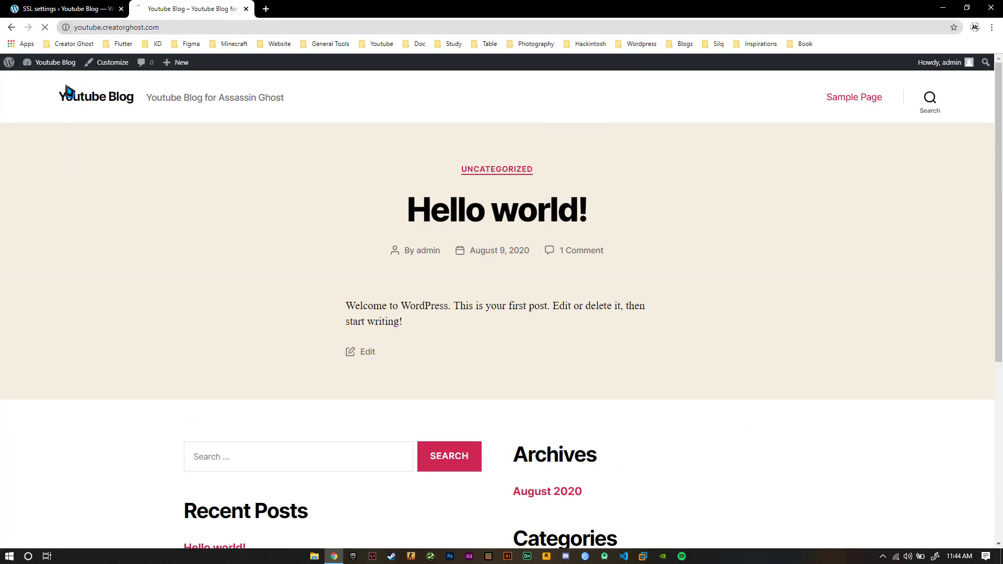